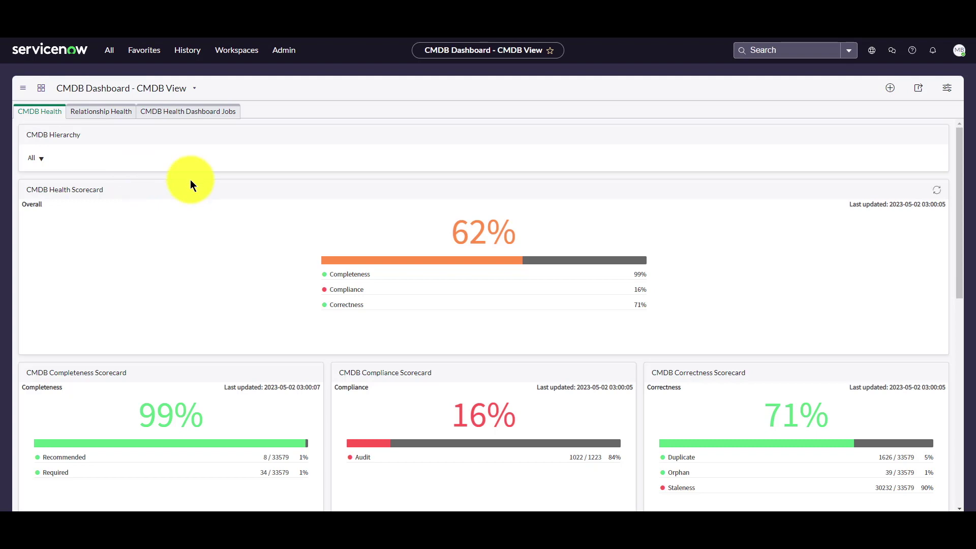
Filter the navigator for 'cmdb 360 properties' and open the CMDB 360 Properties page.
{"action": "left_click", "coordinate": [110, 50]}
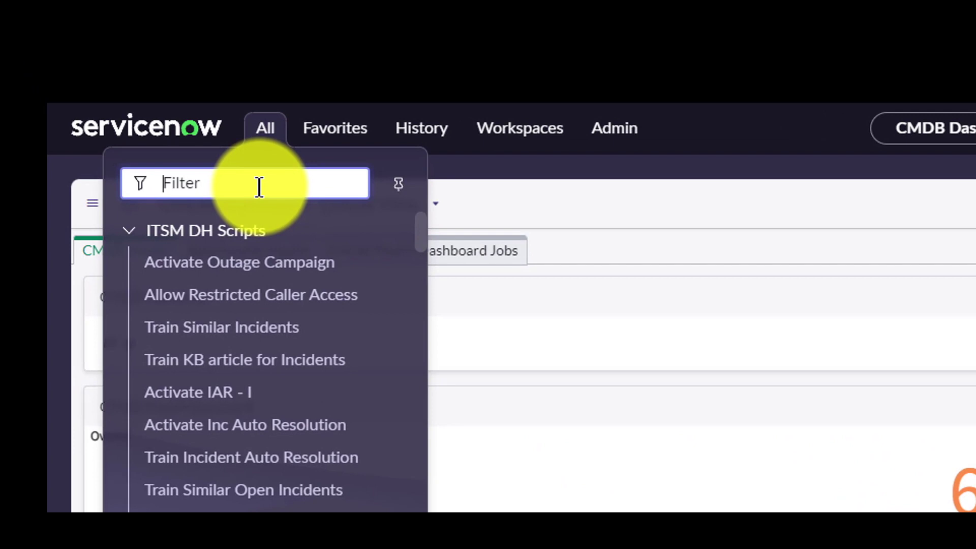
{"action": "type", "text": "cmdb 360 properties"}
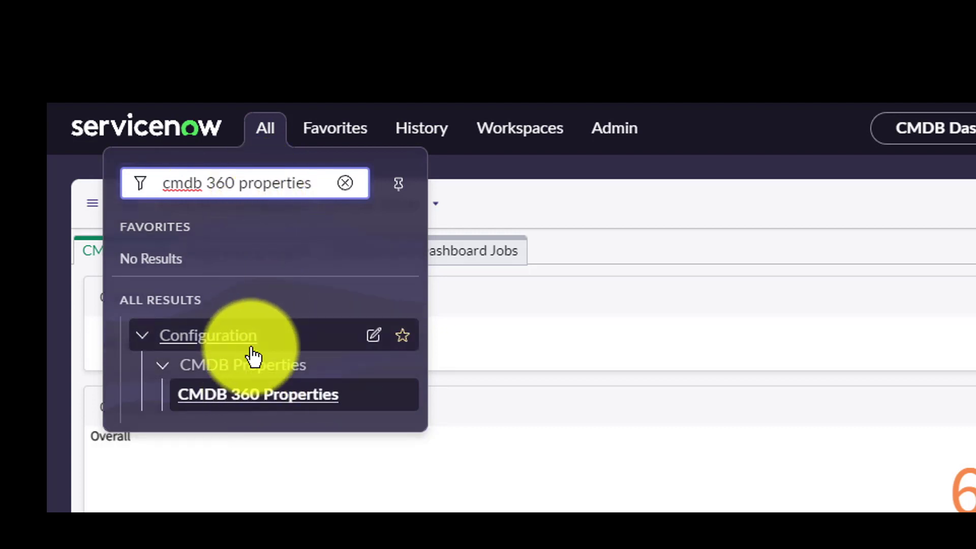
{"action": "left_click", "coordinate": [263, 402]}
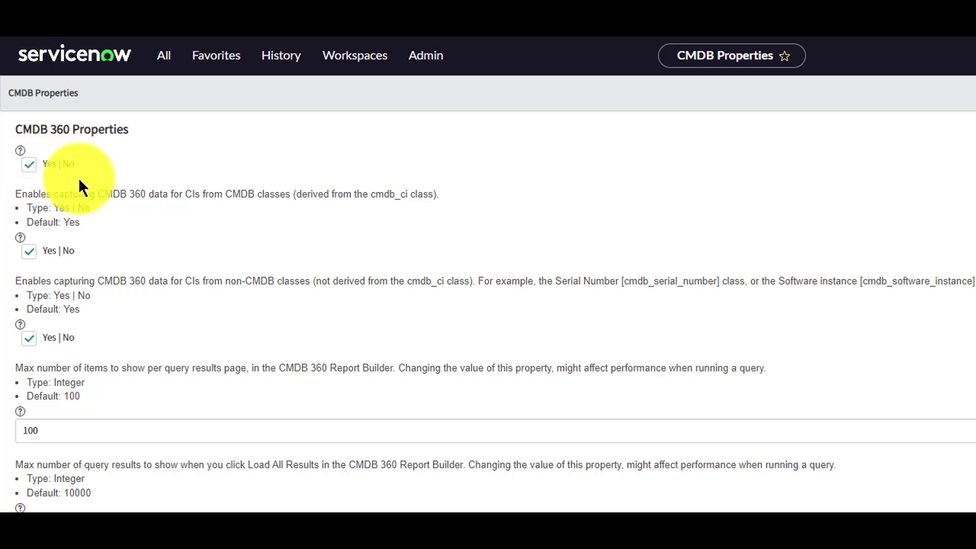
Review the CMDB 360 properties, then bring up the Workspaces menu.
{"action": "mouse_move", "coordinate": [116, 215]}
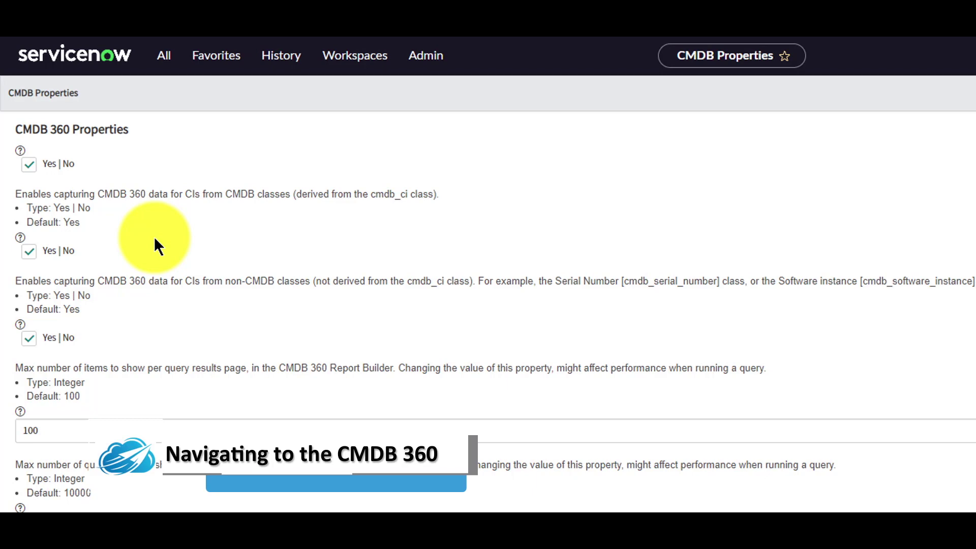
{"action": "left_click", "coordinate": [359, 60]}
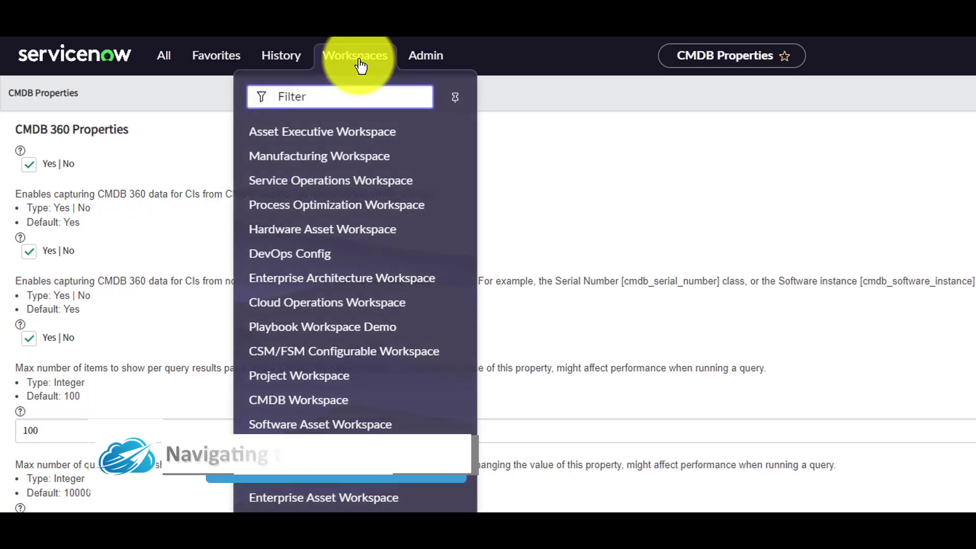
Open the CMDB Workspace to its CMDB 360 overview of 541 records and 540 reconciled CIs.
{"action": "left_click", "coordinate": [318, 402]}
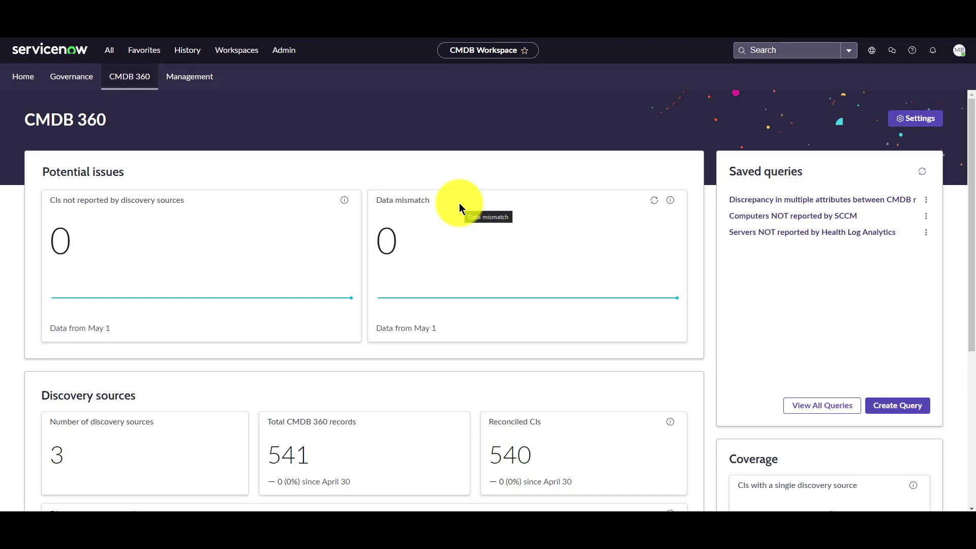
{"action": "scroll", "coordinate": [458, 204], "scroll_direction": "down", "scroll_amount": 5}
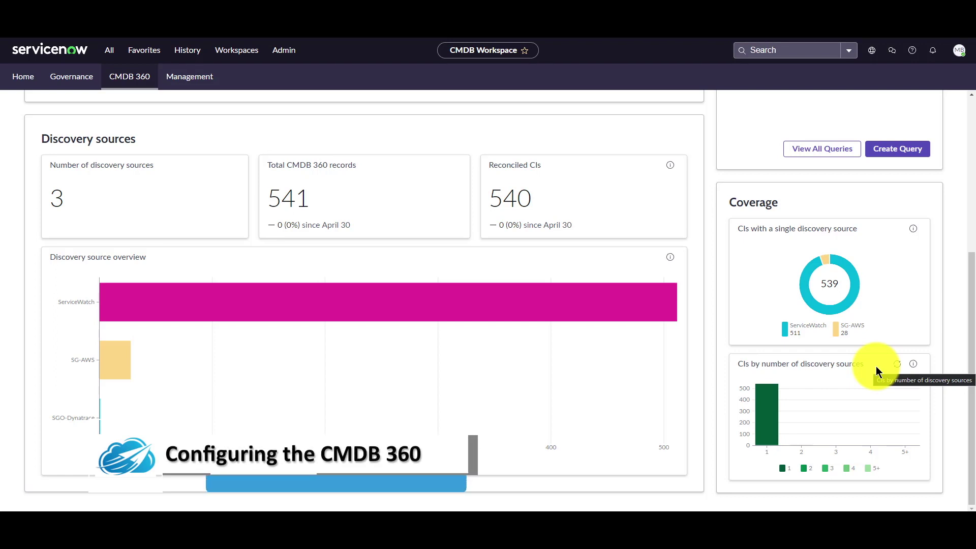
{"action": "scroll", "coordinate": [877, 370], "scroll_direction": "up", "scroll_amount": 5}
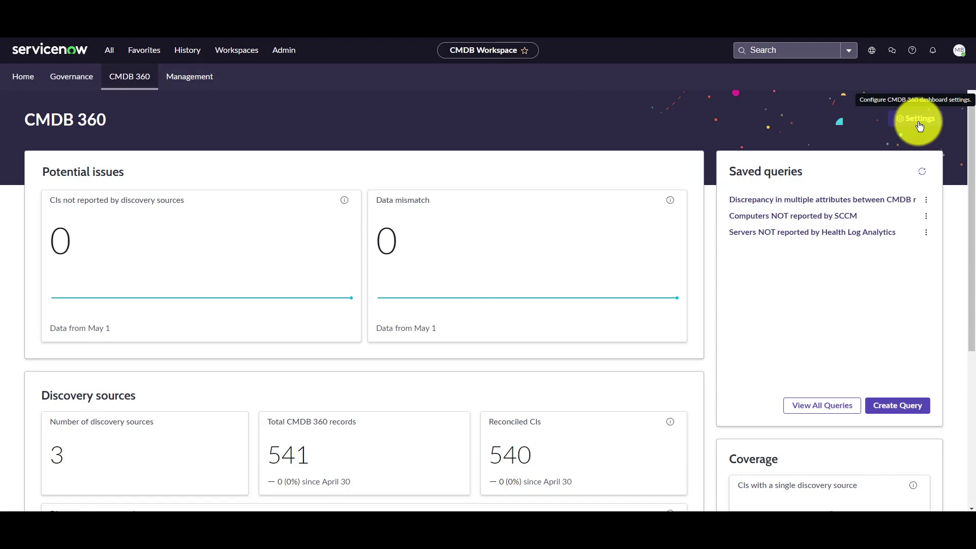
Open the CMDB 360 Settings page and scroll down to the Data mismatch section.
{"action": "left_click", "coordinate": [919, 120]}
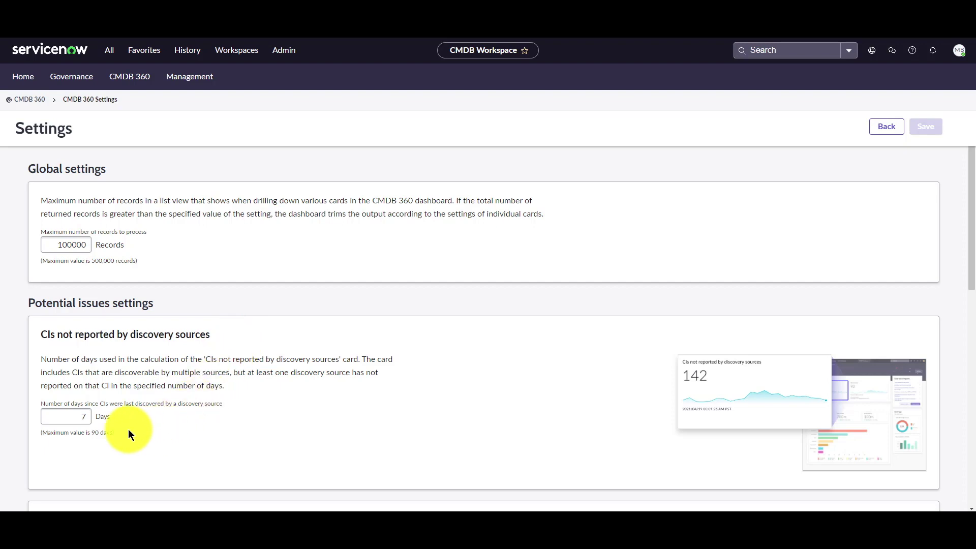
{"action": "scroll", "coordinate": [136, 429], "scroll_direction": "down", "scroll_amount": 4}
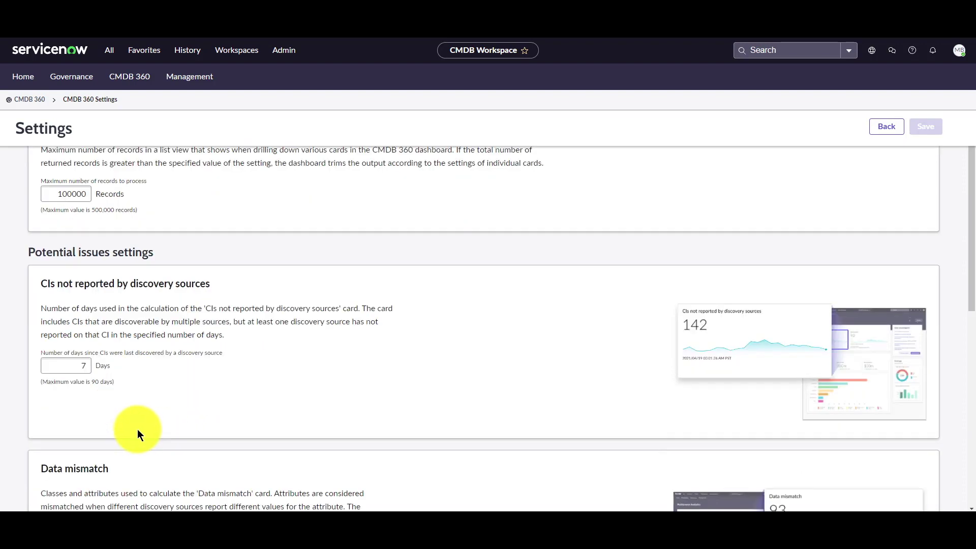
{"action": "scroll", "coordinate": [152, 421], "scroll_direction": "down", "scroll_amount": 2}
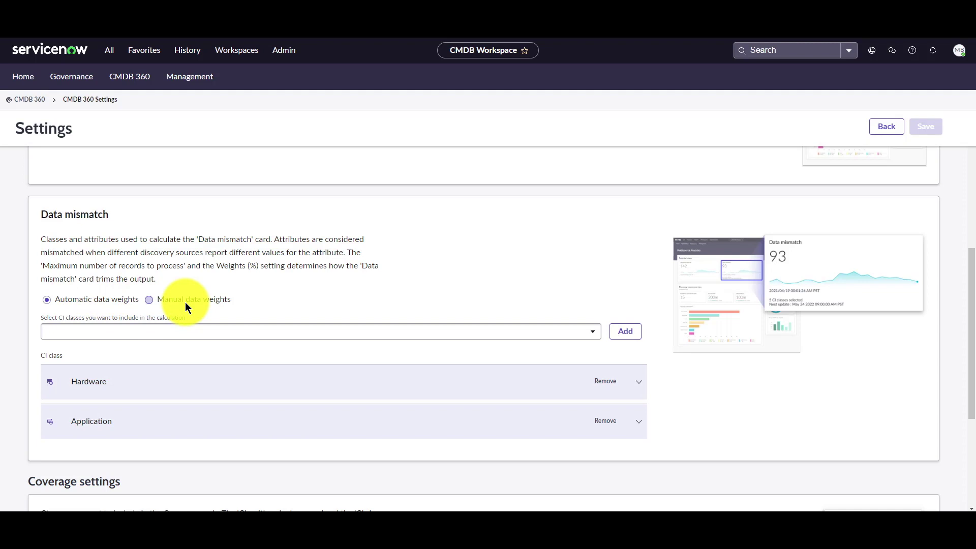
Add the Manual Endpoint class to the Data mismatch classes beside Hardware and Application.
{"action": "left_click", "coordinate": [159, 331]}
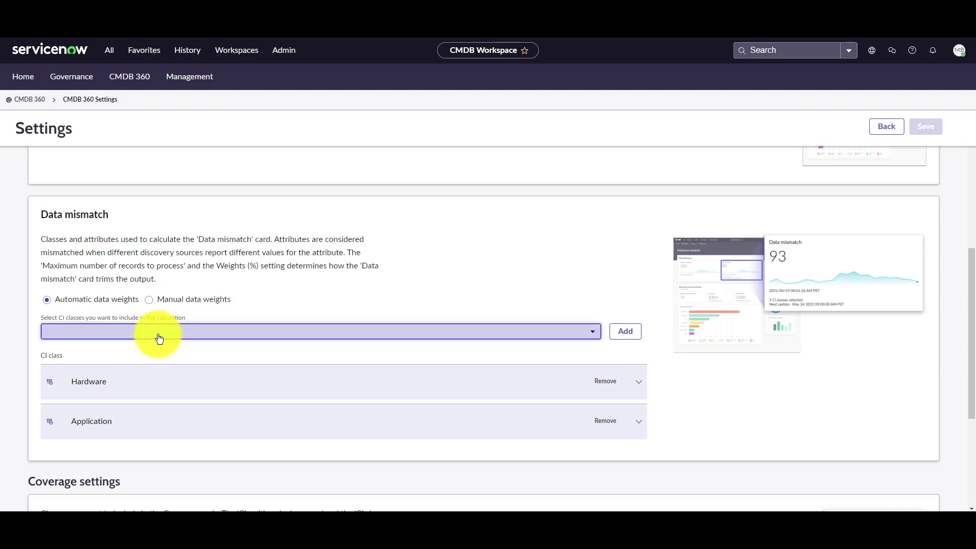
{"action": "type", "text": "manual endpoint"}
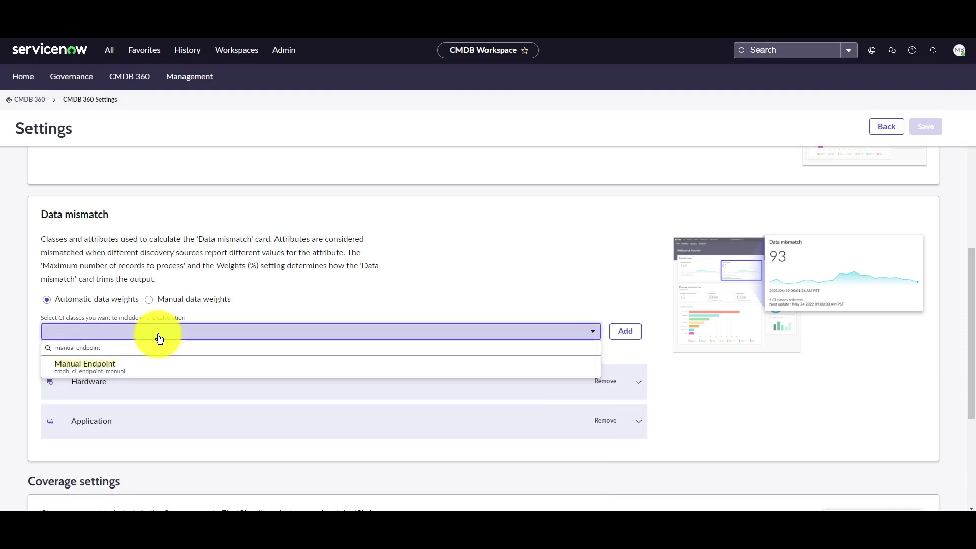
{"action": "left_click", "coordinate": [140, 370]}
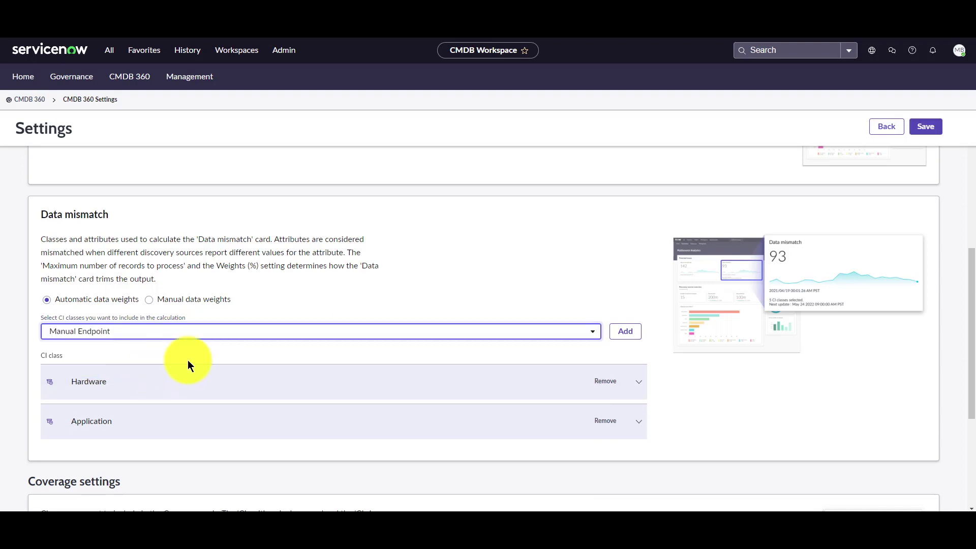
{"action": "left_click", "coordinate": [630, 338]}
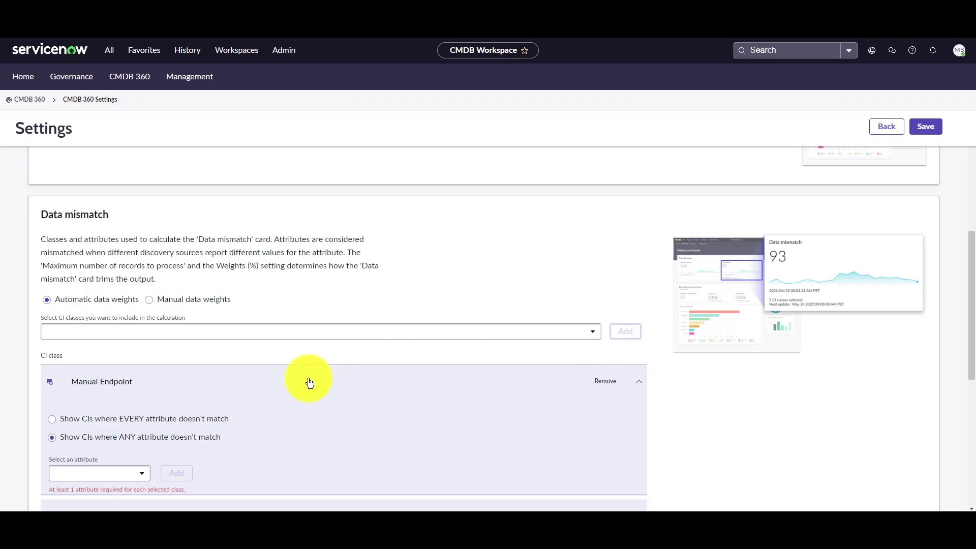
{"action": "scroll", "coordinate": [309, 382], "scroll_direction": "down", "scroll_amount": 2}
{"action": "scroll", "coordinate": [309, 381], "scroll_direction": "down", "scroll_amount": 1}
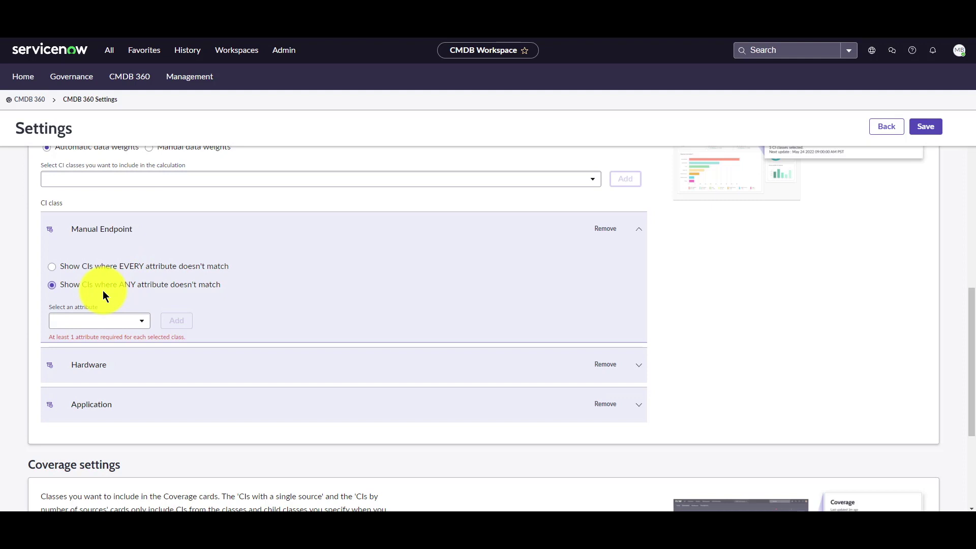
Add IP Address and Location as the compared attributes for Manual Endpoint.
{"action": "left_click", "coordinate": [104, 321]}
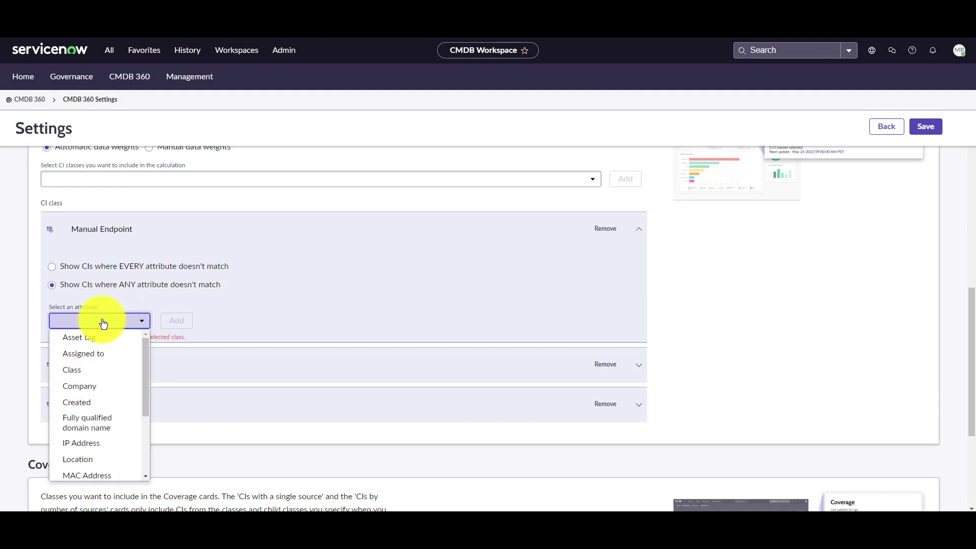
{"action": "key", "text": "i"}
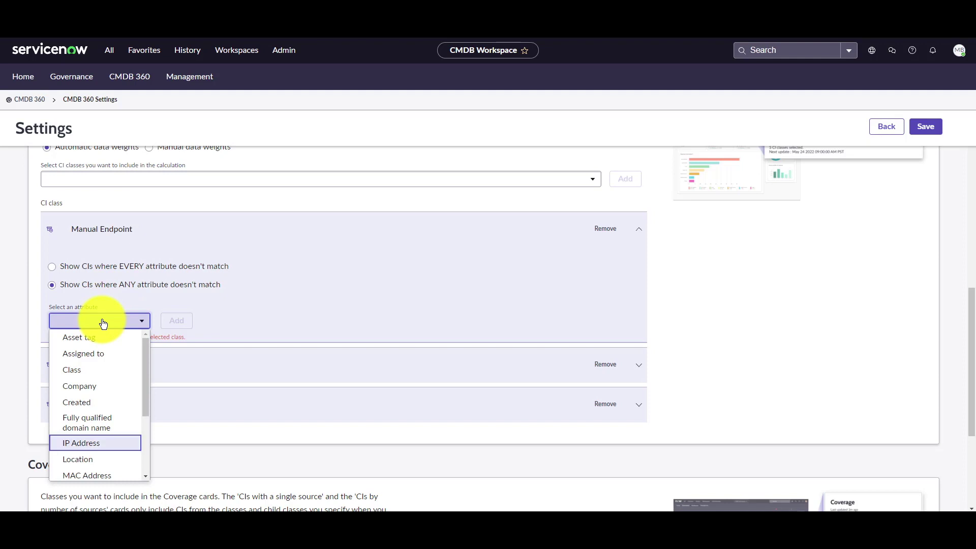
{"action": "left_click", "coordinate": [107, 440]}
{"action": "left_click", "coordinate": [174, 325]}
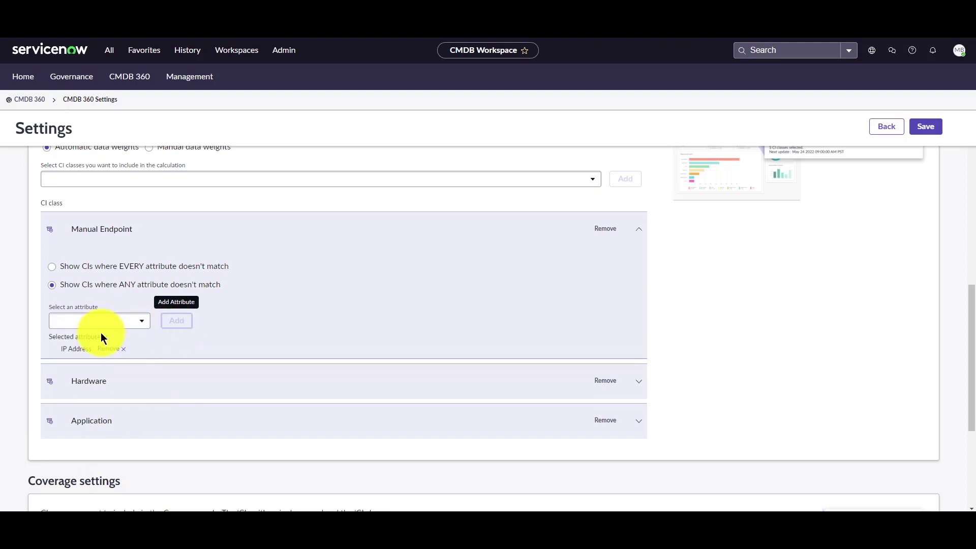
{"action": "left_click", "coordinate": [89, 323]}
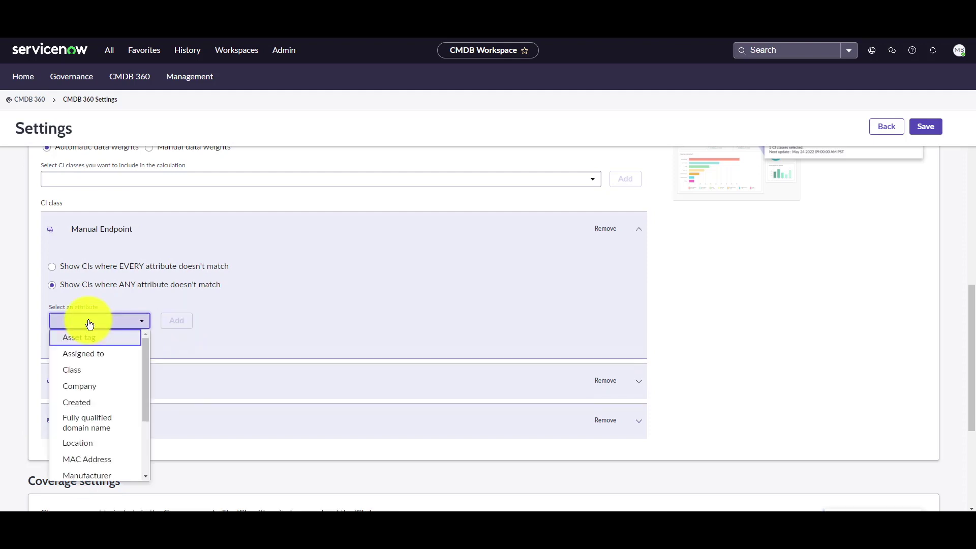
{"action": "left_click", "coordinate": [102, 445]}
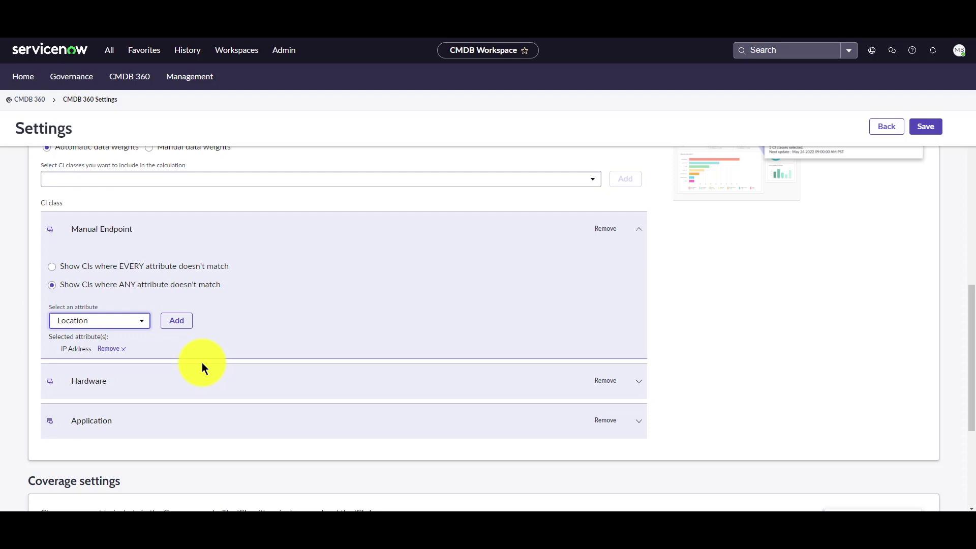
{"action": "left_click", "coordinate": [180, 325]}
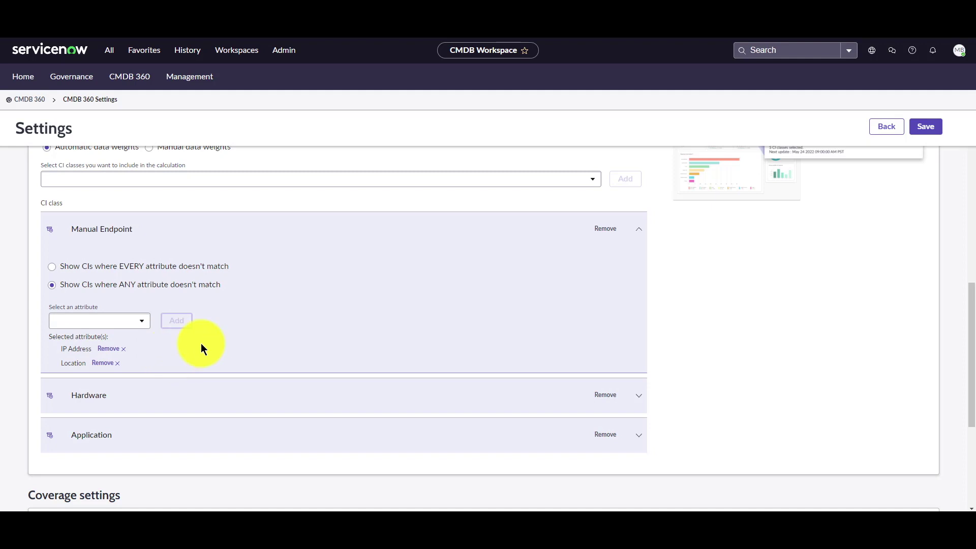
{"action": "scroll", "coordinate": [202, 348], "scroll_direction": "down", "scroll_amount": 3}
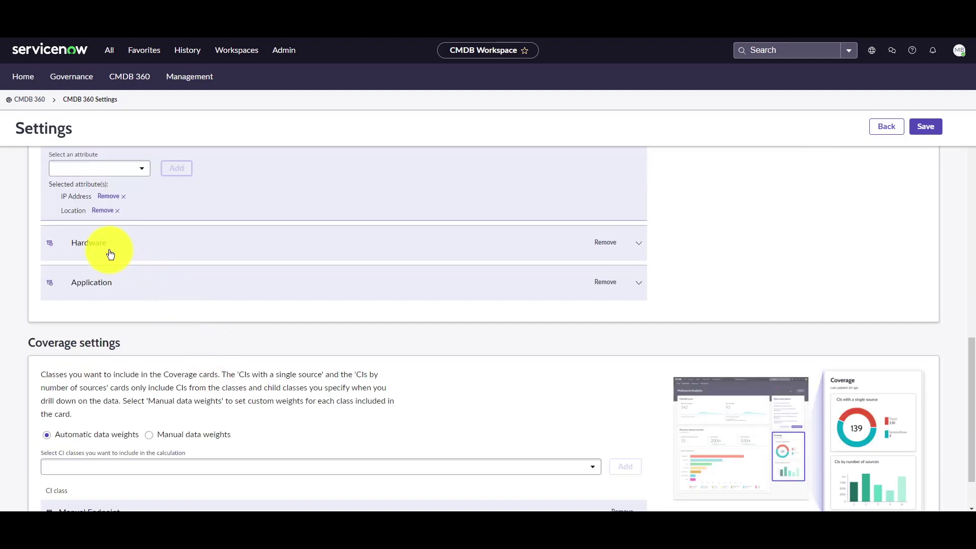
{"action": "left_click", "coordinate": [641, 244]}
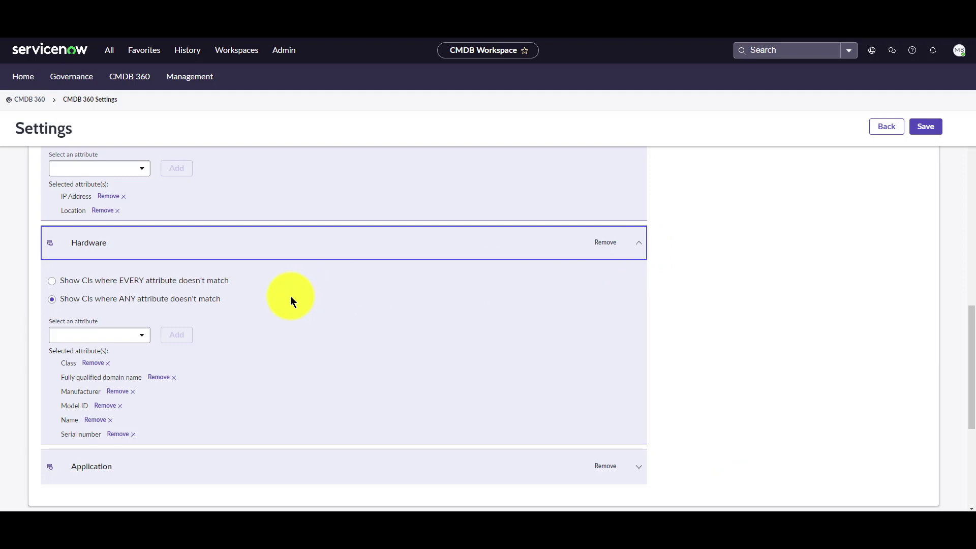
{"action": "scroll", "coordinate": [183, 356], "scroll_direction": "down", "scroll_amount": 1}
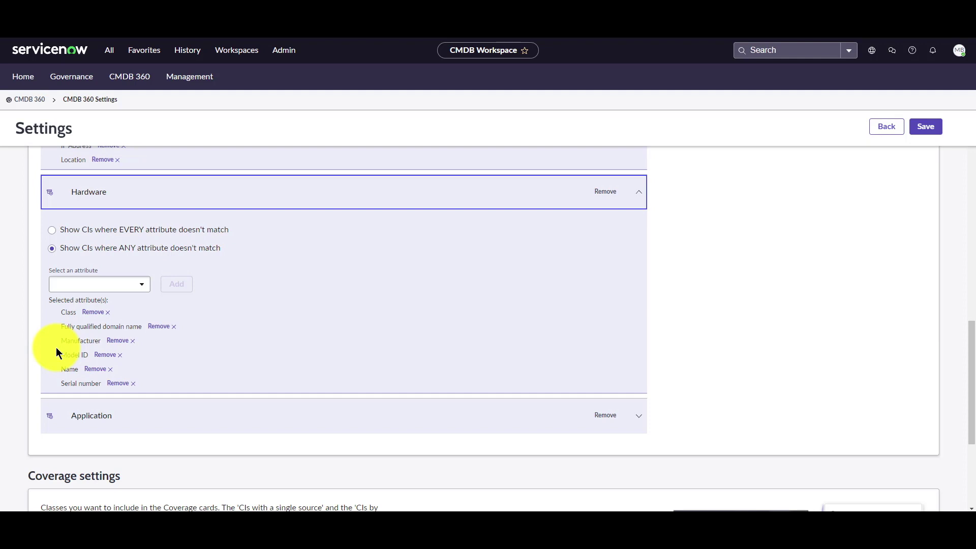
{"action": "scroll", "coordinate": [56, 347], "scroll_direction": "down", "scroll_amount": 1}
{"action": "left_click", "coordinate": [637, 372]}
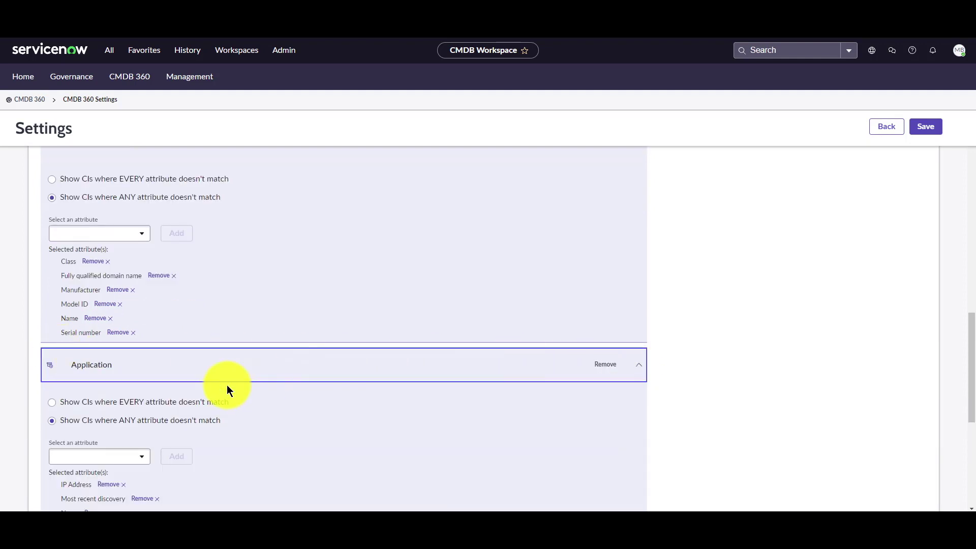
{"action": "scroll", "coordinate": [227, 383], "scroll_direction": "down", "scroll_amount": 1}
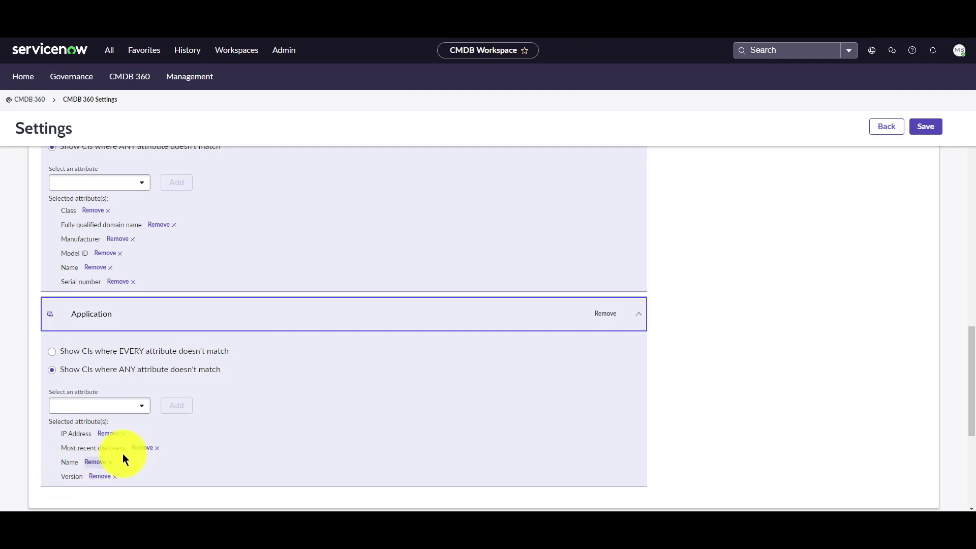
{"action": "left_click", "coordinate": [638, 314]}
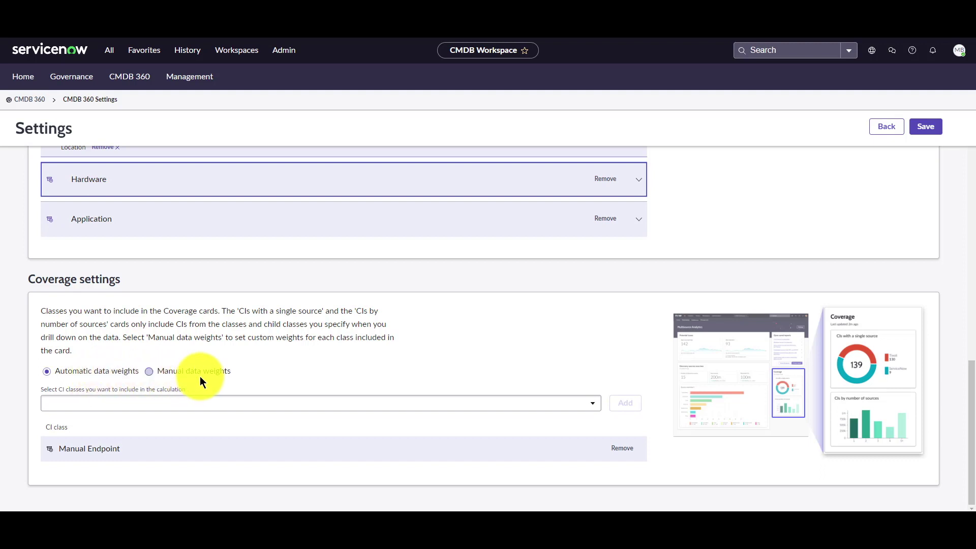
Add the Cloud Network class to the Coverage CI classes.
{"action": "left_click", "coordinate": [139, 408]}
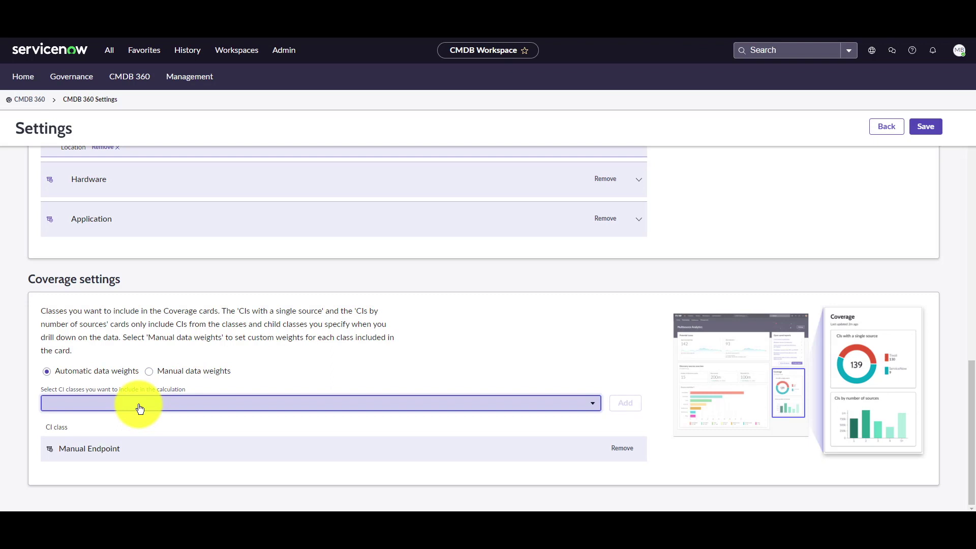
{"action": "type", "text": "Cloud "}
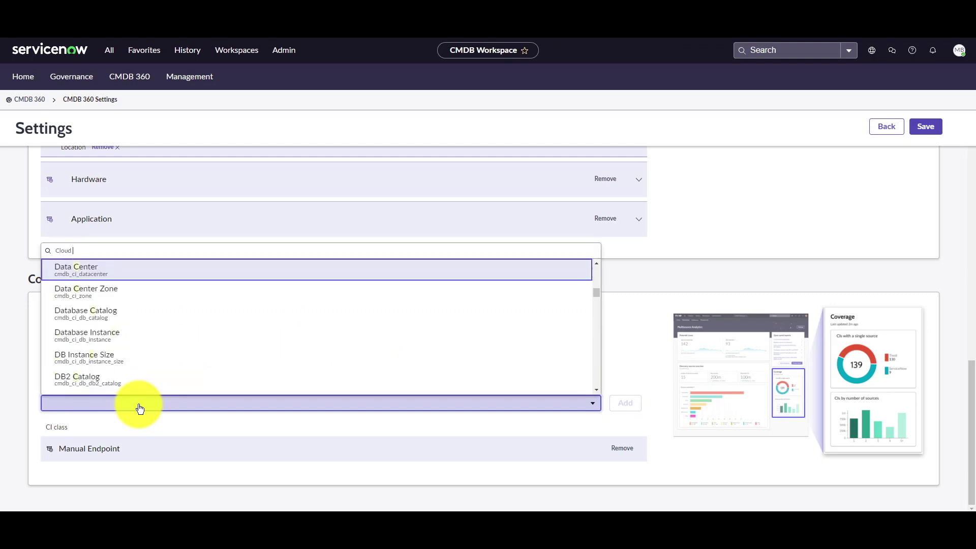
{"action": "type", "text": "network"}
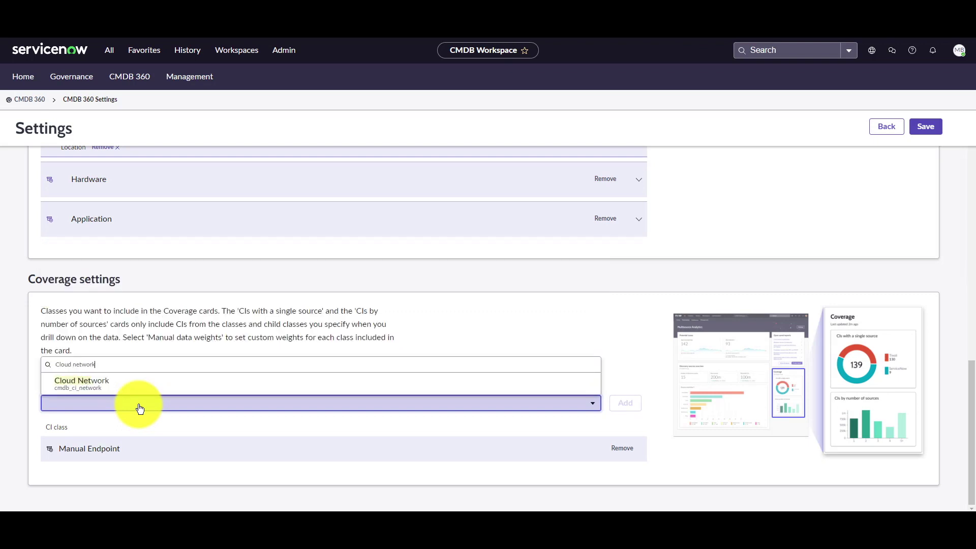
{"action": "left_click", "coordinate": [142, 394]}
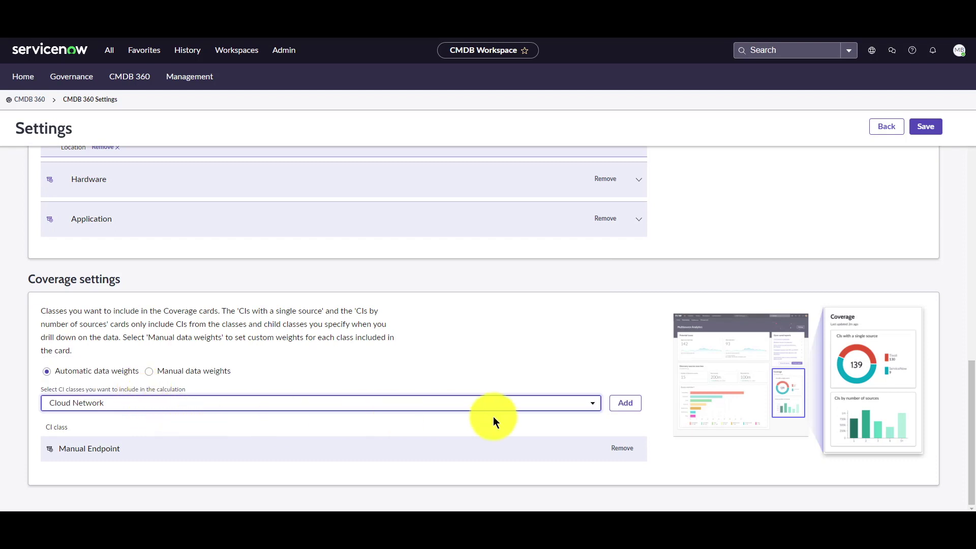
{"action": "left_click", "coordinate": [627, 408]}
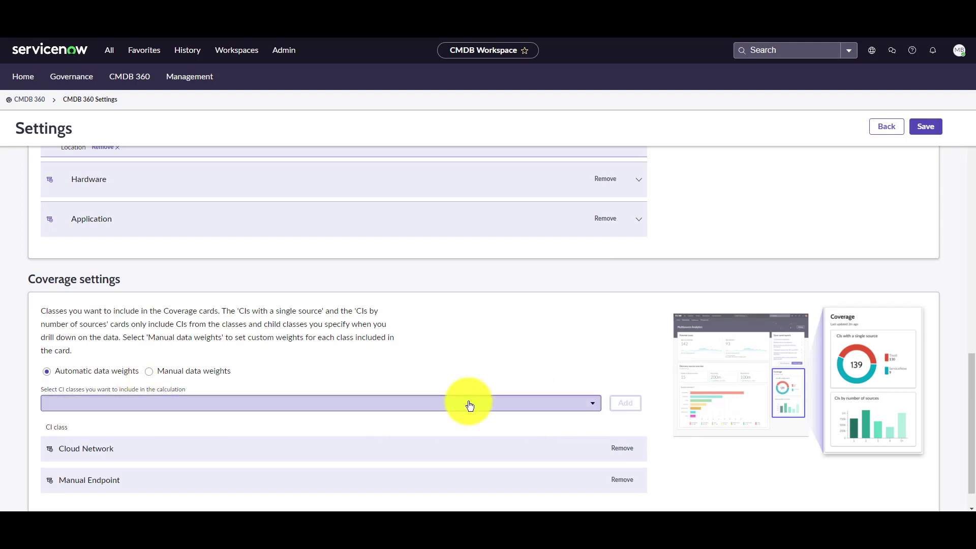
{"action": "scroll", "coordinate": [112, 339], "scroll_direction": "down", "scroll_amount": 1}
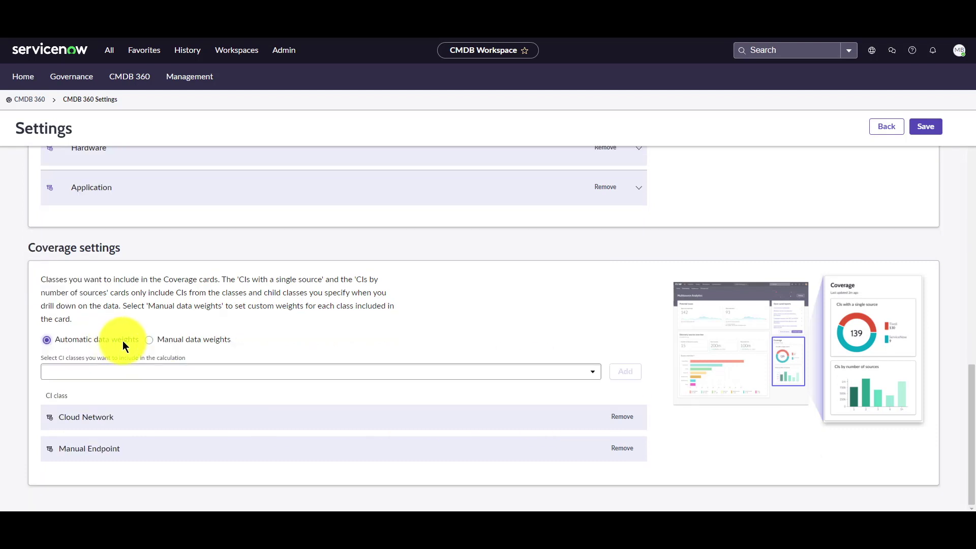
Switch Coverage to manual weights, Cloud Network 30% and Manual Endpoint 70%, and save.
{"action": "left_click", "coordinate": [151, 340]}
{"action": "left_click", "coordinate": [589, 421]}
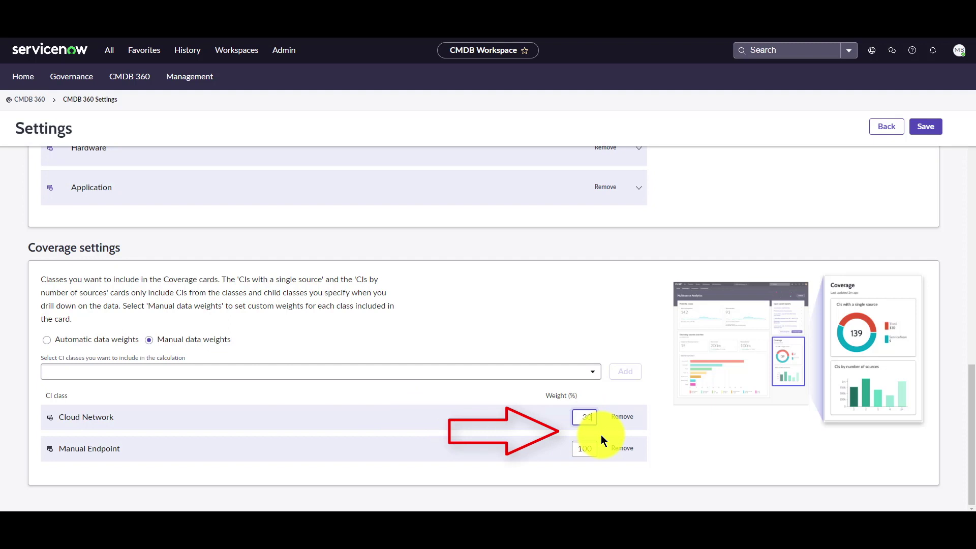
{"action": "double_click", "coordinate": [583, 449]}
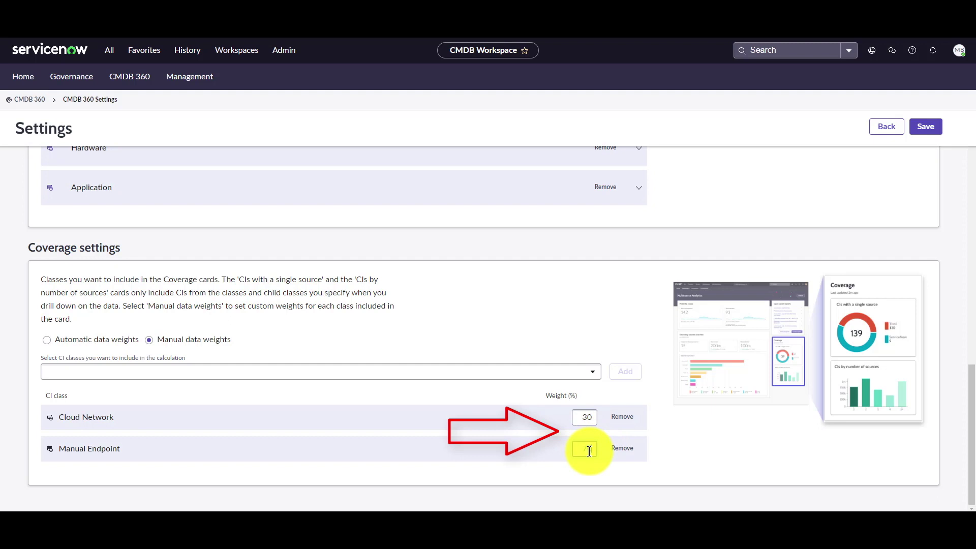
{"action": "type", "text": "70"}
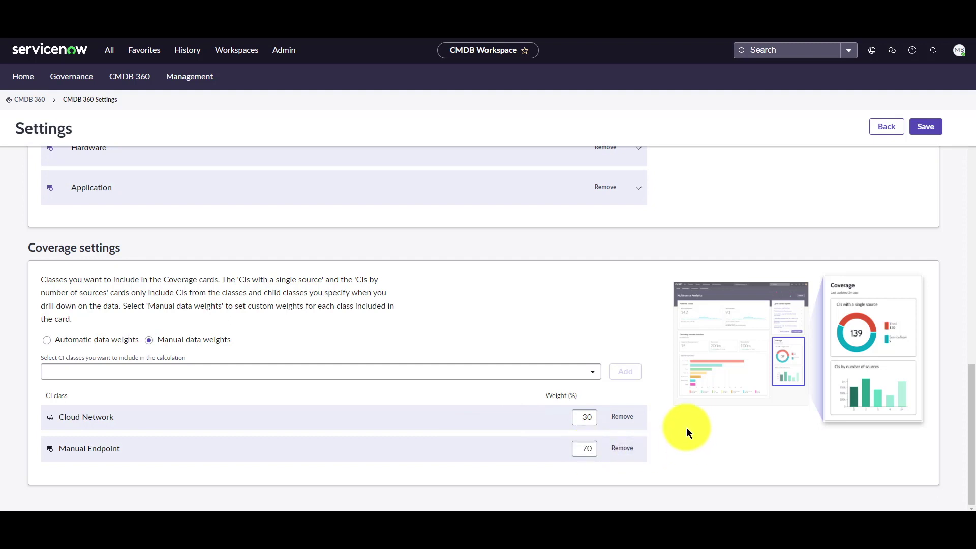
{"action": "left_click", "coordinate": [928, 128]}
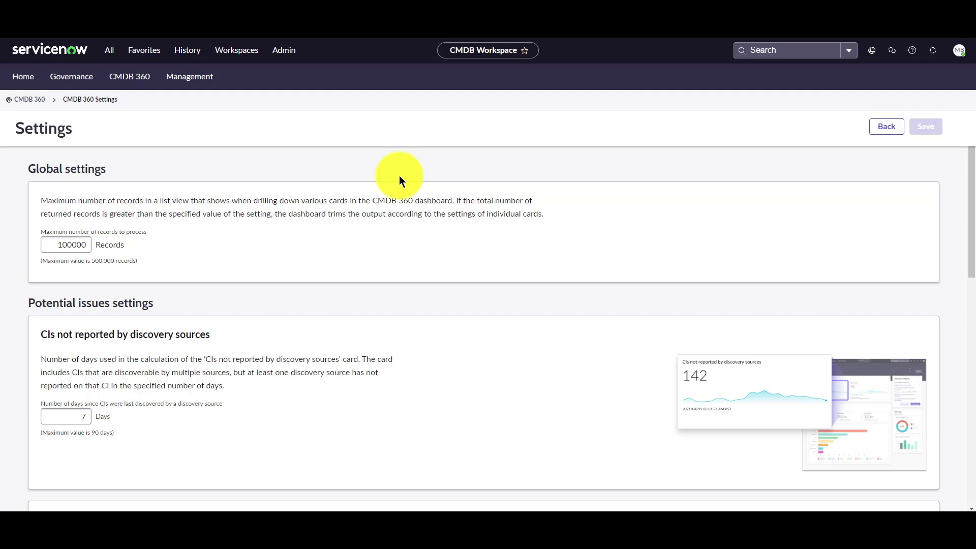
Return to the CMDB 360 dashboard and start a new query from the Saved queries card.
{"action": "left_click", "coordinate": [26, 104]}
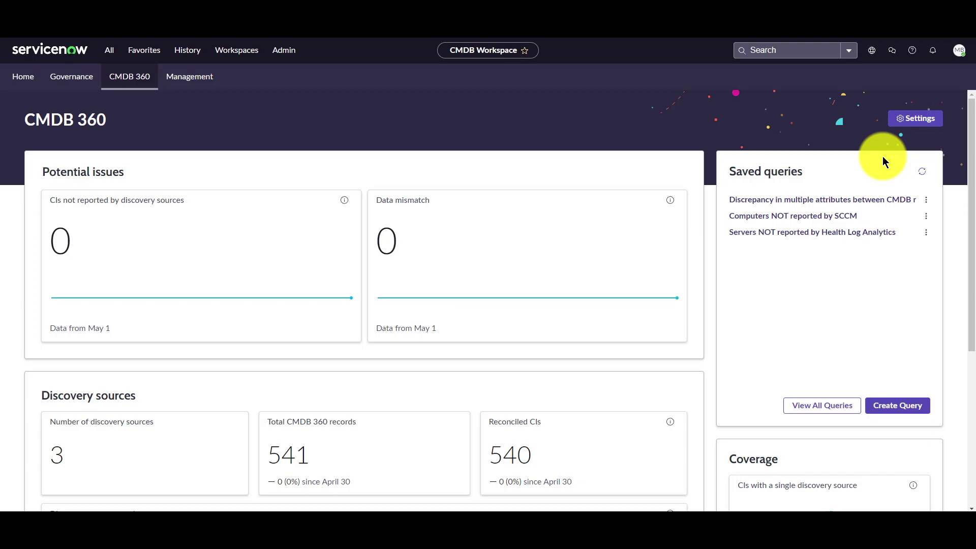
{"action": "left_click", "coordinate": [898, 405]}
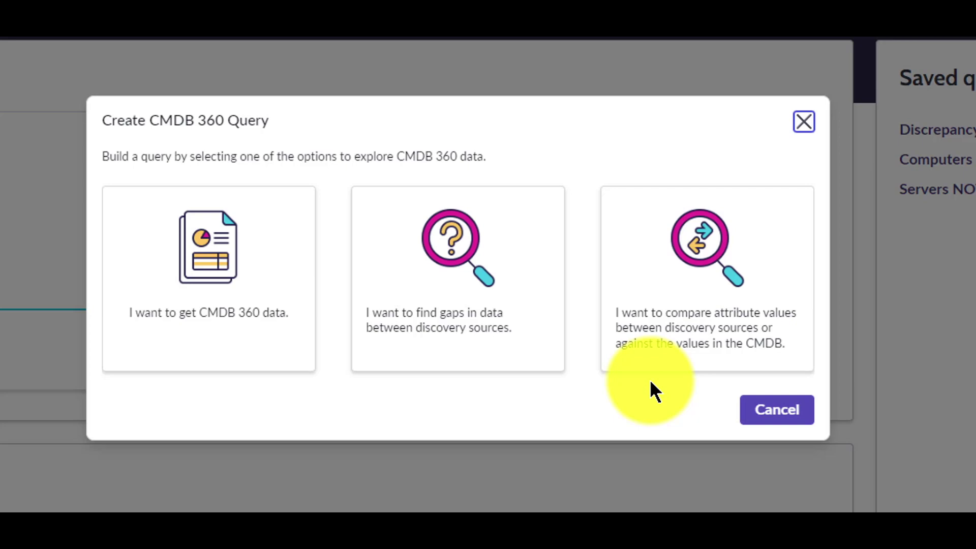
Set up a find-gaps query on the Manual Endpoint class and continue to Gap Setup.
{"action": "left_click", "coordinate": [464, 346]}
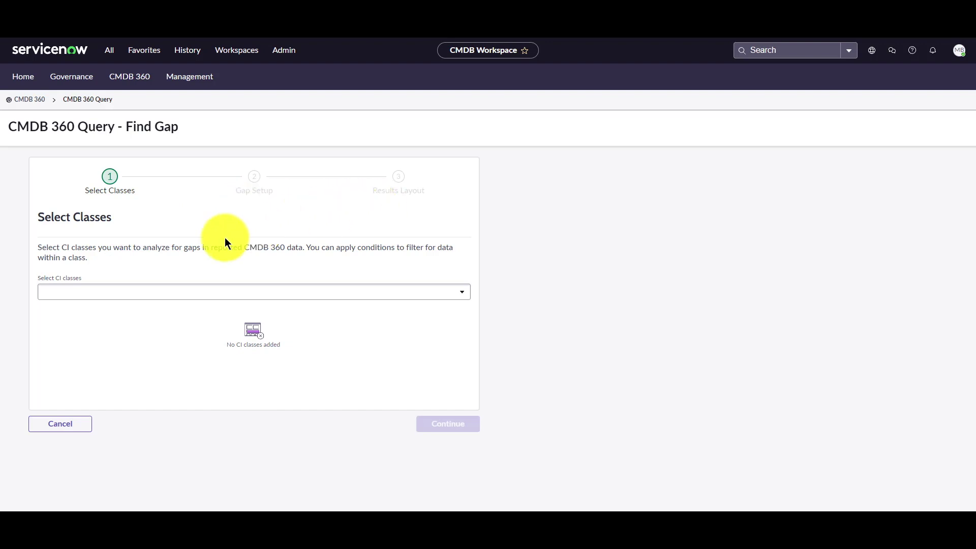
{"action": "left_click", "coordinate": [85, 293]}
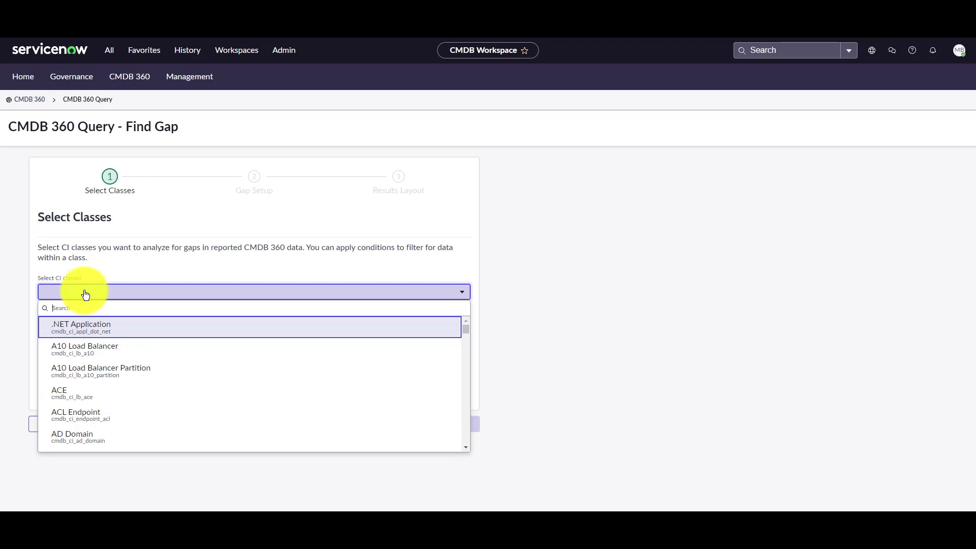
{"action": "type", "text": "manual end"}
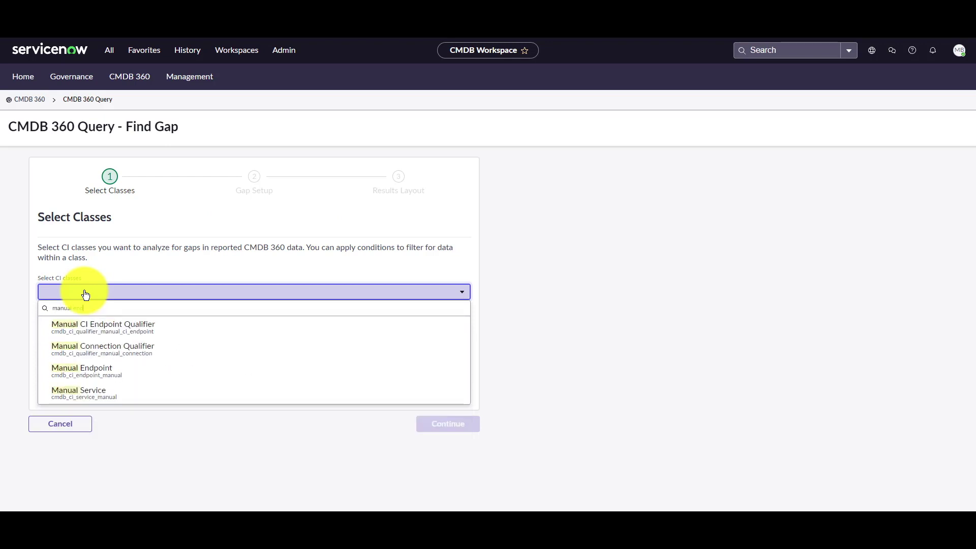
{"action": "key", "text": "Return"}
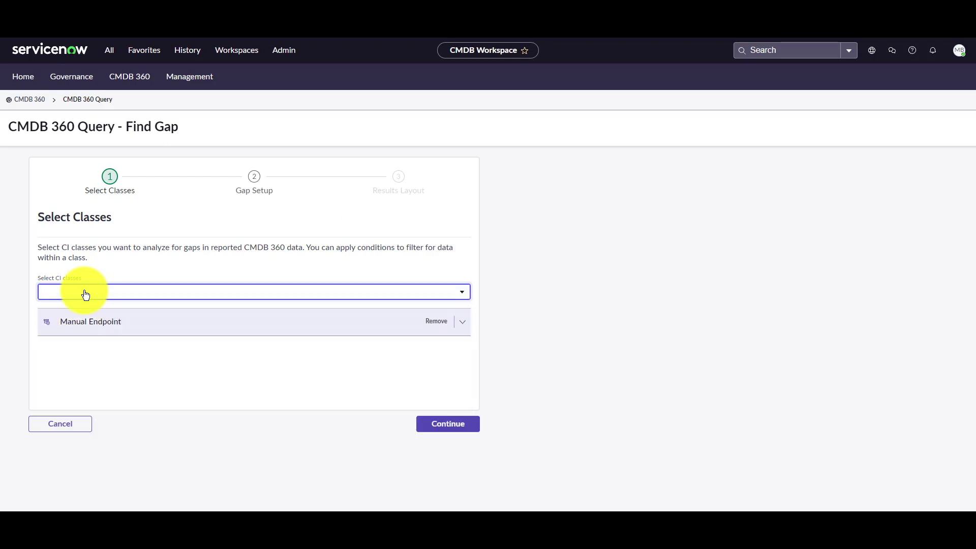
{"action": "left_click", "coordinate": [462, 322]}
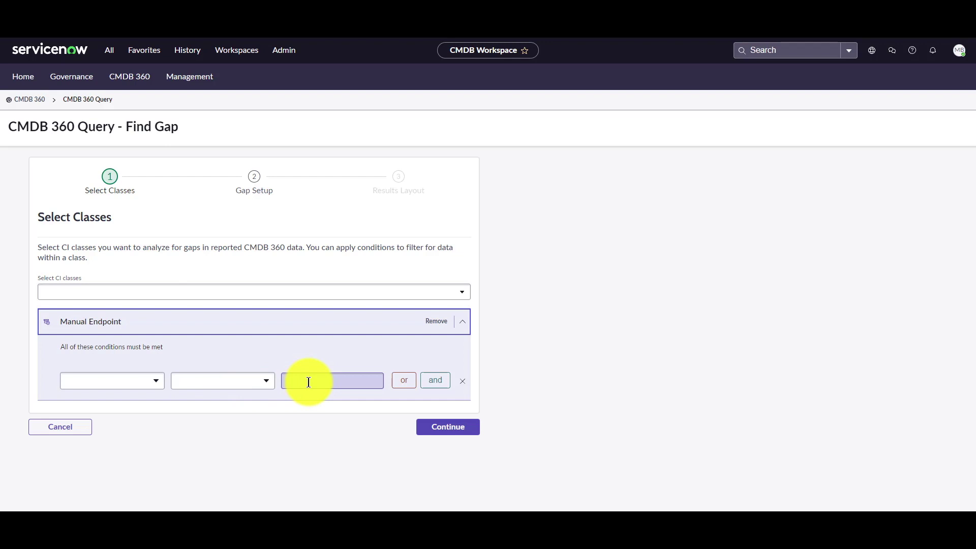
{"action": "left_click", "coordinate": [430, 429]}
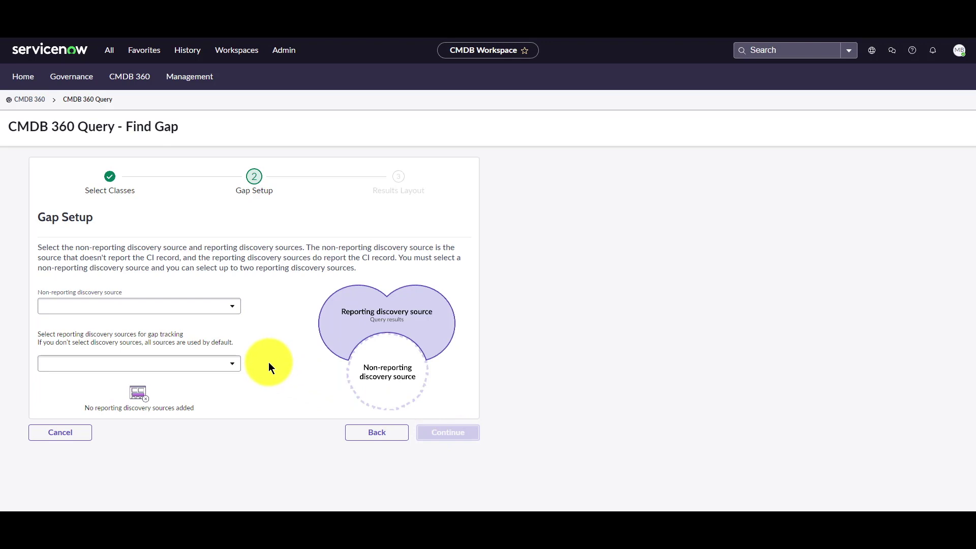
Choose ACC-Visibility as the non-reporting discovery source and continue to Results Layout.
{"action": "left_click", "coordinate": [82, 314]}
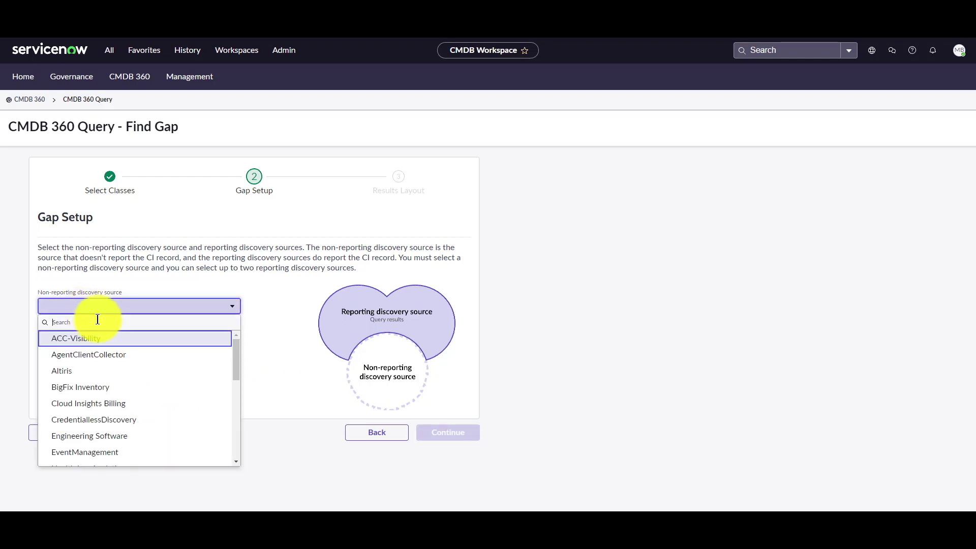
{"action": "left_click", "coordinate": [97, 346]}
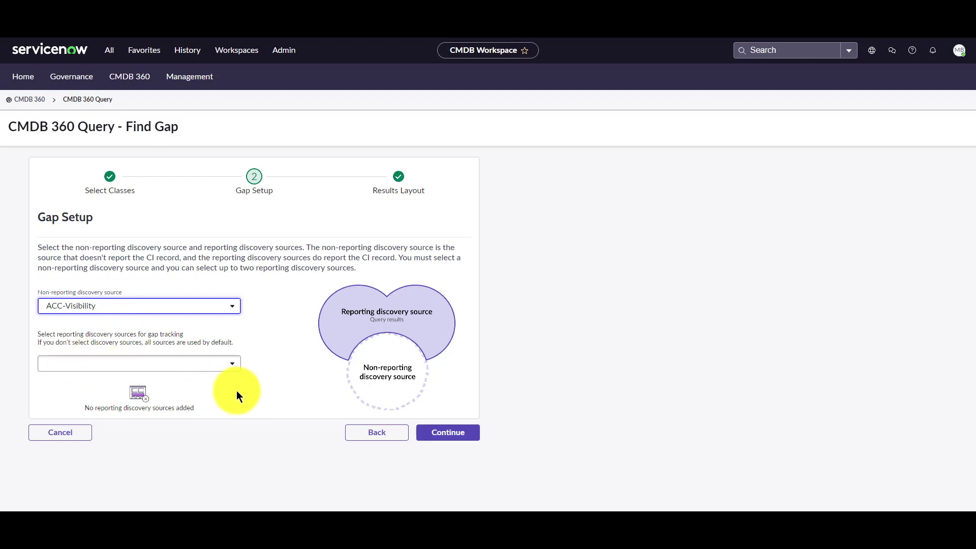
{"action": "left_click", "coordinate": [449, 433]}
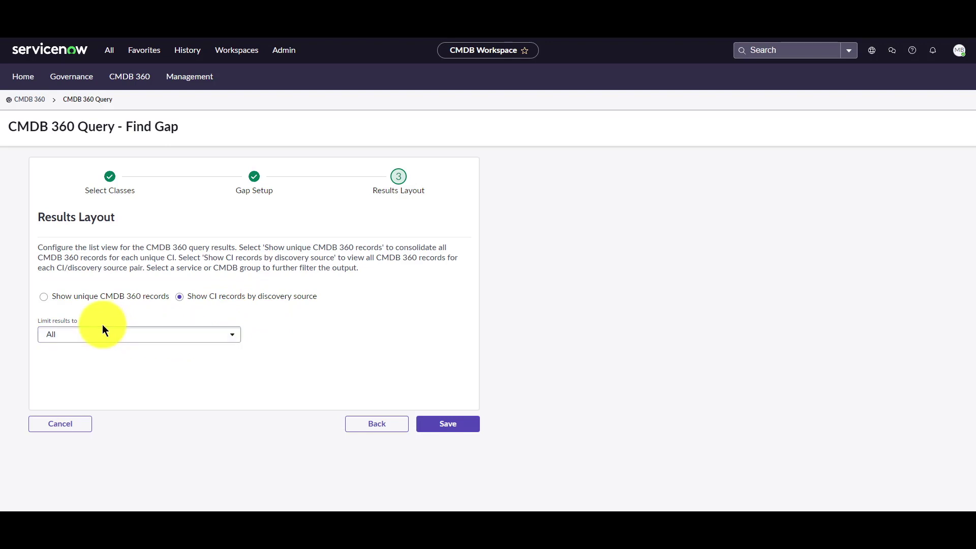
Name the gap query 'Manual Endpoints NOT reported by ACC', then save and run it.
{"action": "left_click", "coordinate": [449, 425]}
{"action": "scroll", "coordinate": [168, 376], "scroll_direction": "down", "scroll_amount": 1}
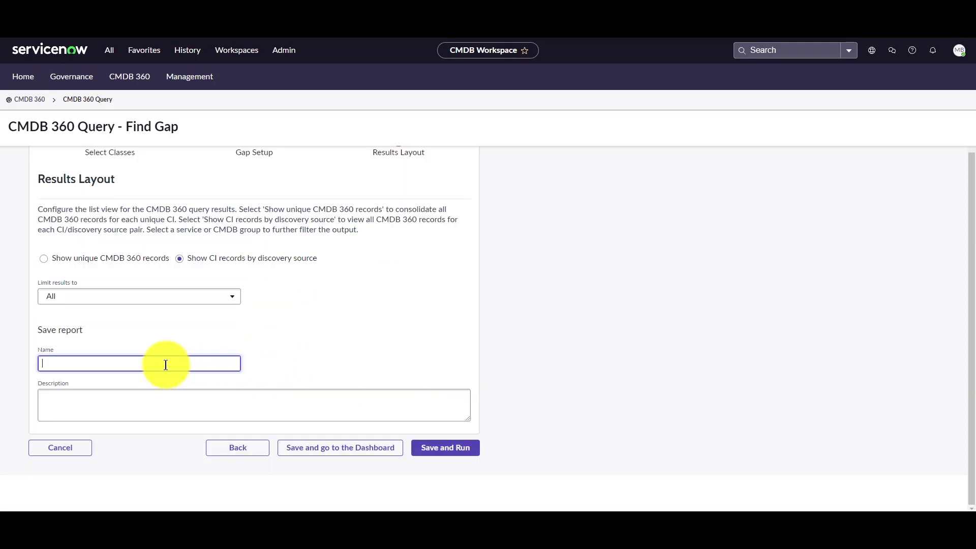
{"action": "type", "text": "Manual Endpoints NOT reported by ACC"}
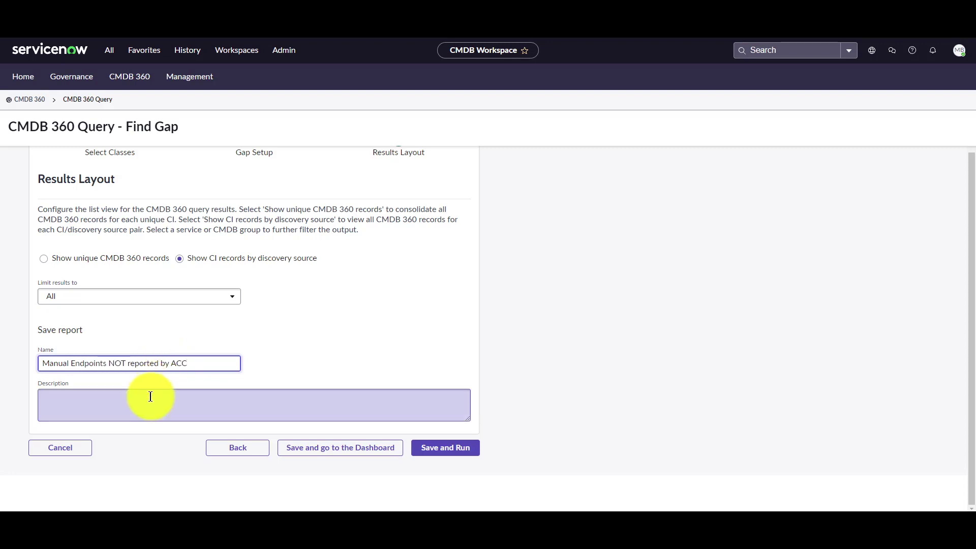
{"action": "left_click", "coordinate": [427, 458]}
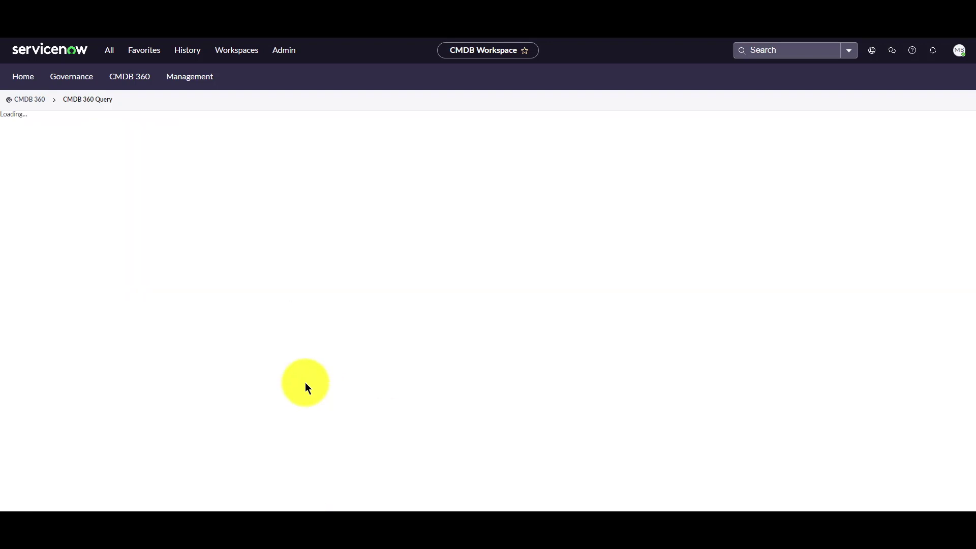